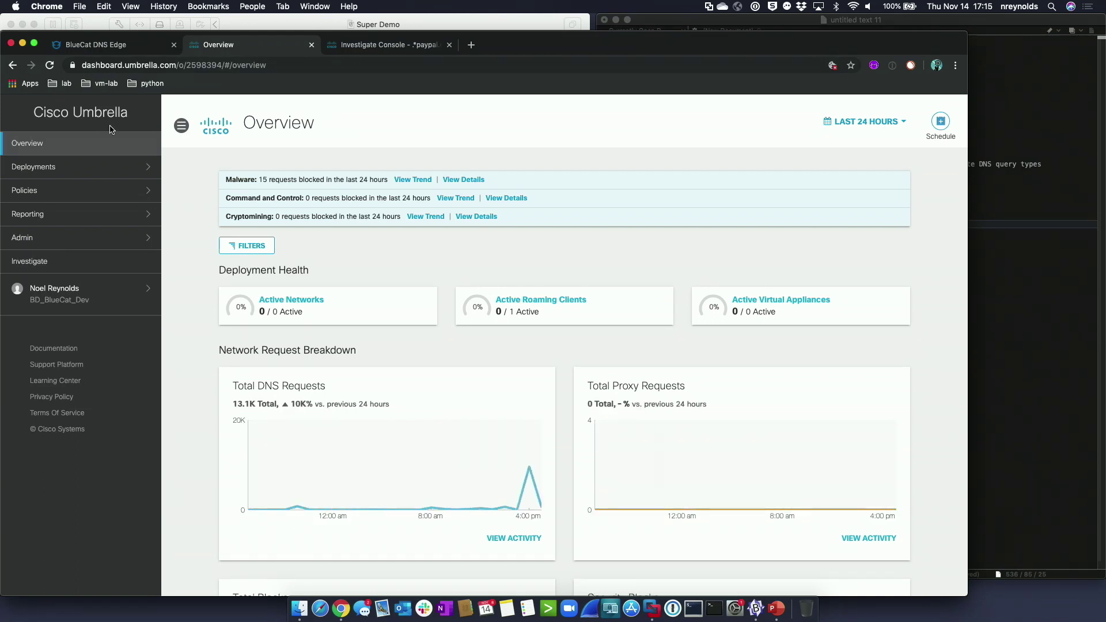
# Show the list of network devices among the deployment's core identities
pyautogui.click(63, 167)
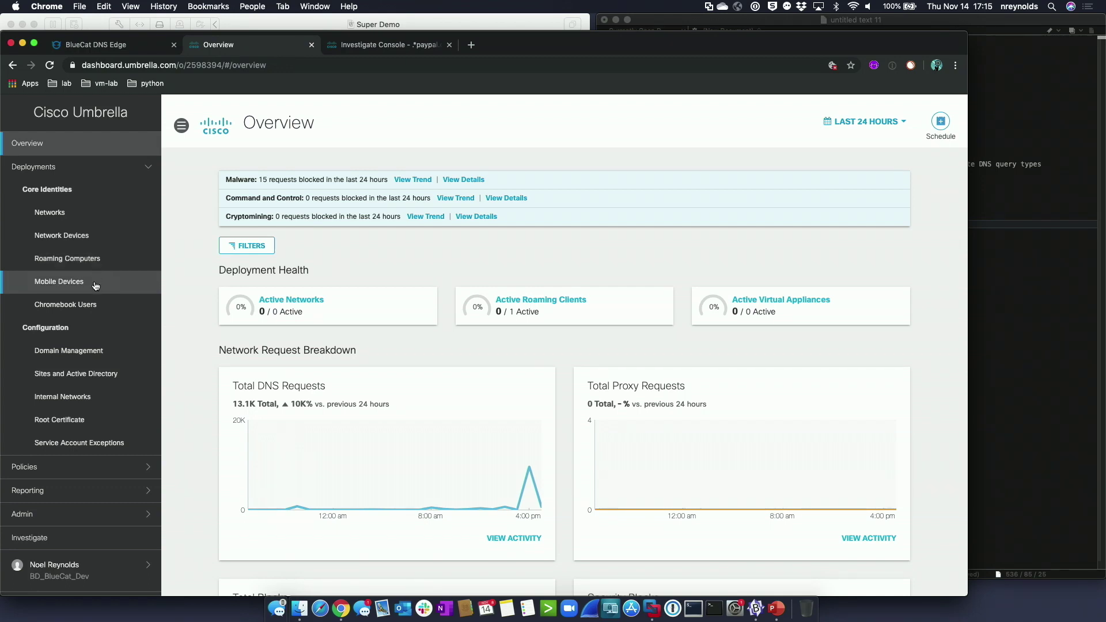
pyautogui.click(90, 238)
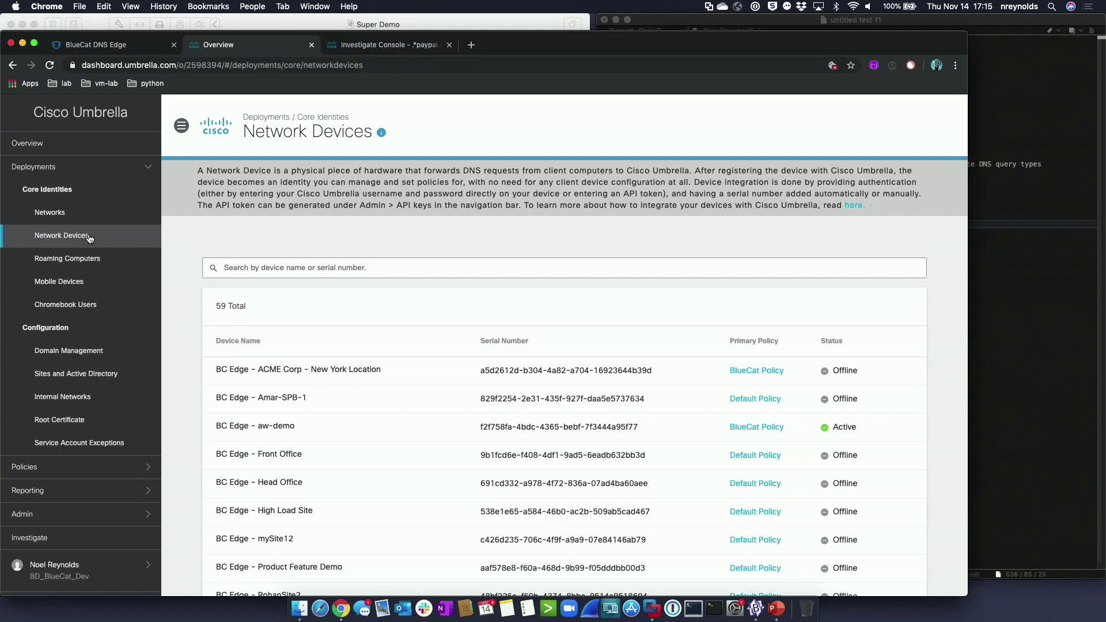
pyautogui.click(126, 176)
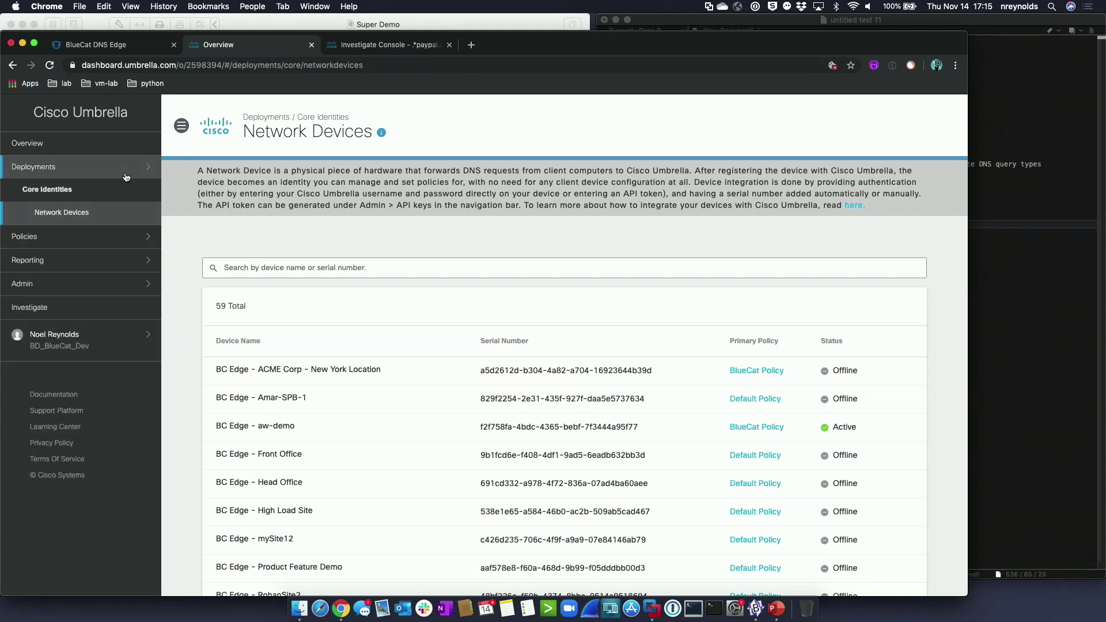
# Open BlueCat Policy from the list of all policies and review its selected network device identities without changing them
pyautogui.click(103, 236)
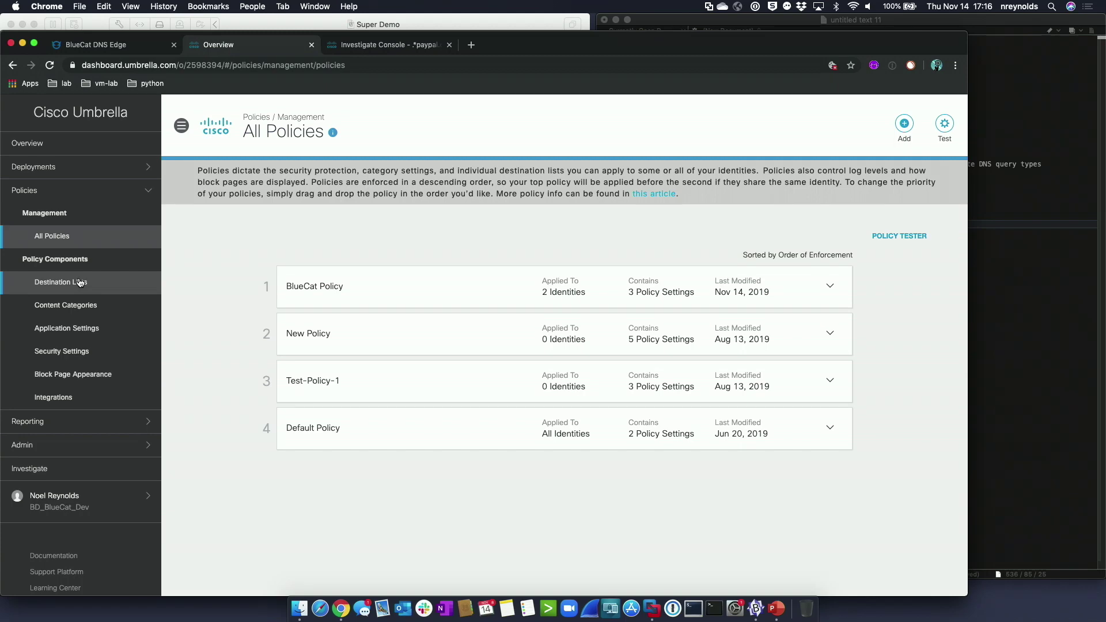
pyautogui.click(793, 284)
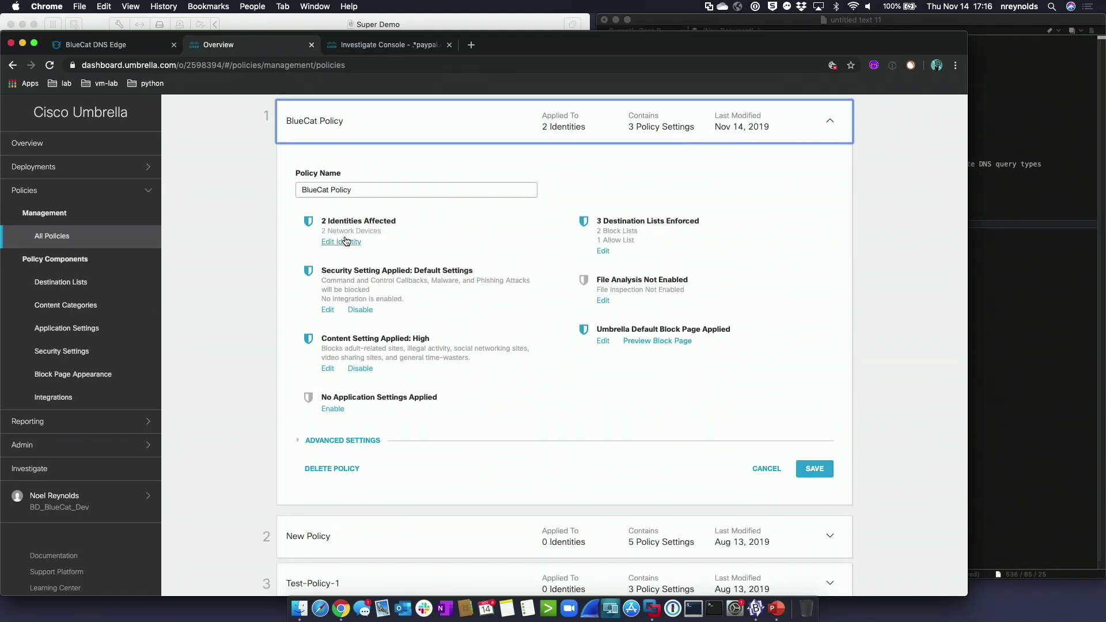
pyautogui.click(344, 242)
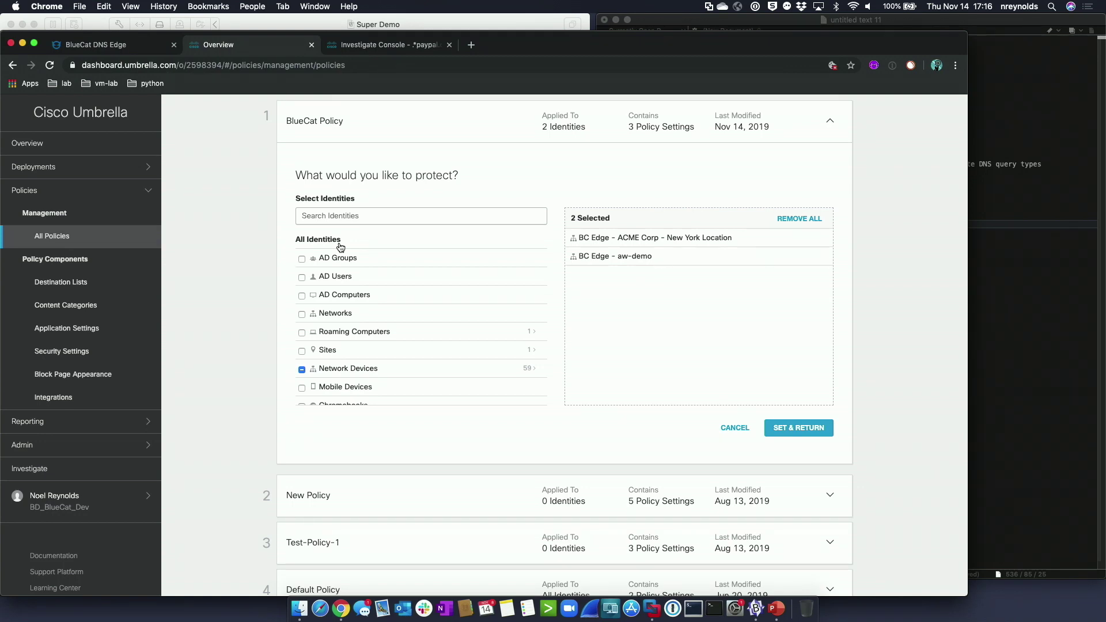
pyautogui.click(361, 369)
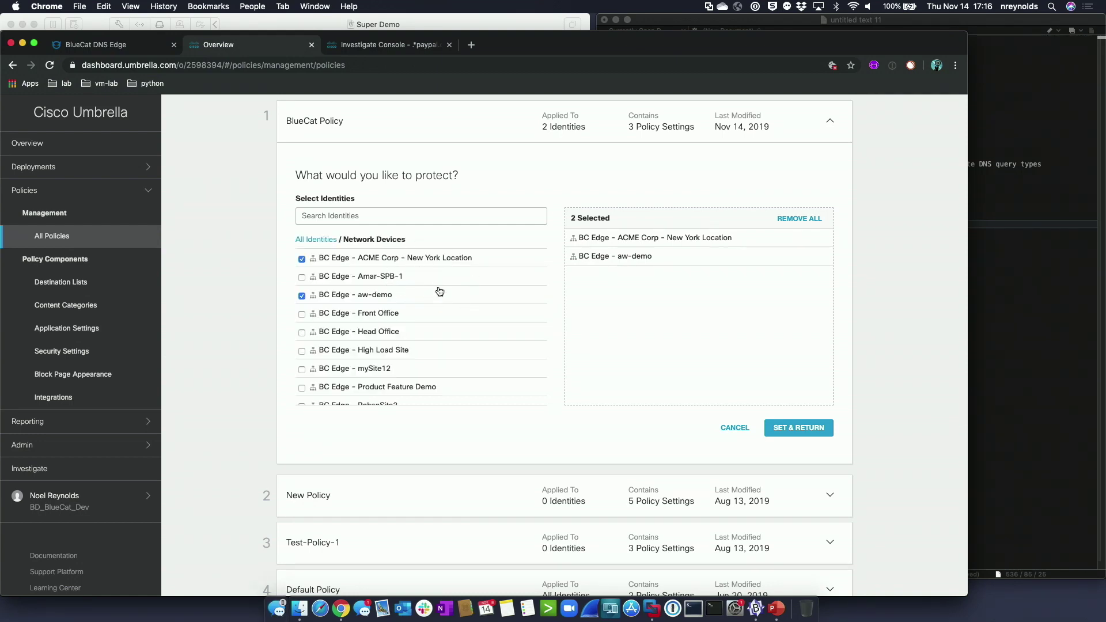
pyautogui.click(734, 431)
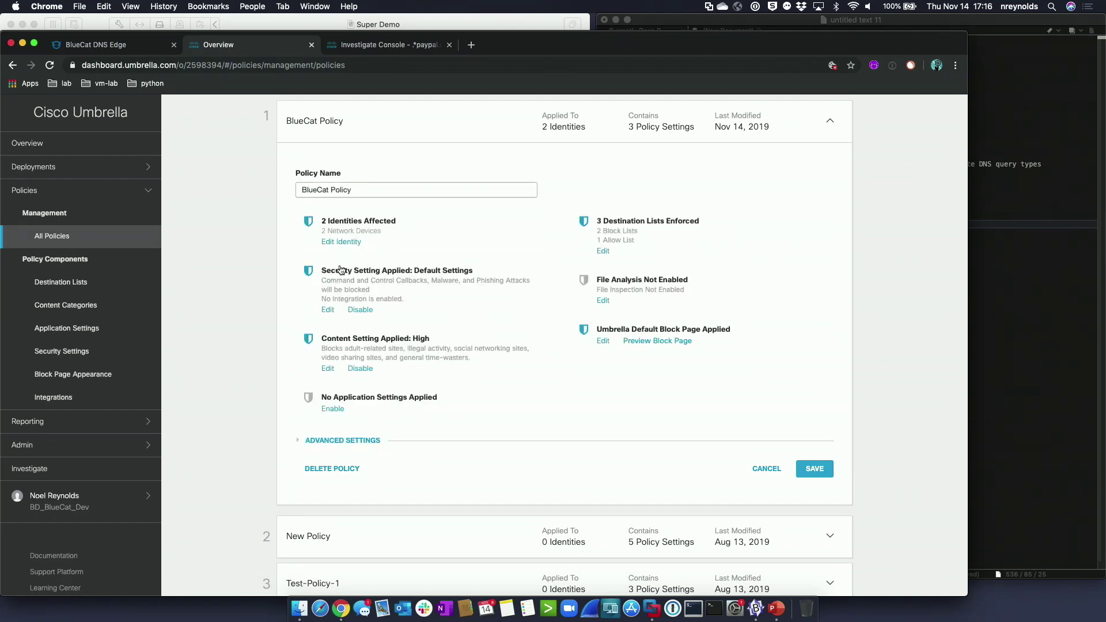
# Review BlueCat Policy's blocked security categories and its content access levels, discarding any edits
pyautogui.click(328, 312)
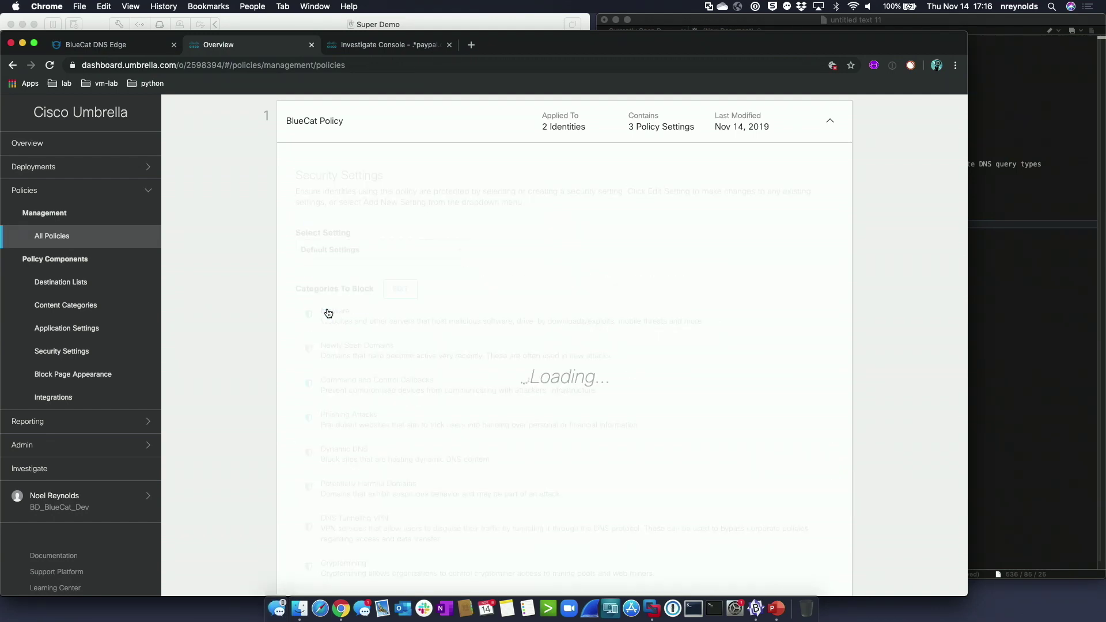
pyautogui.scroll(-2, 489, 351)
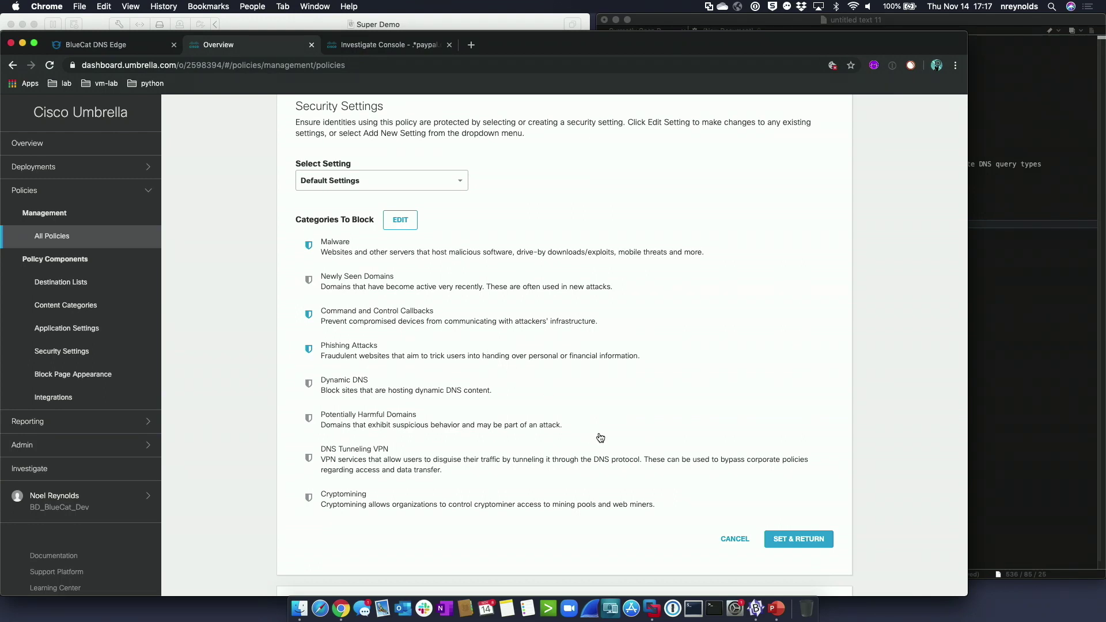
pyautogui.click(734, 540)
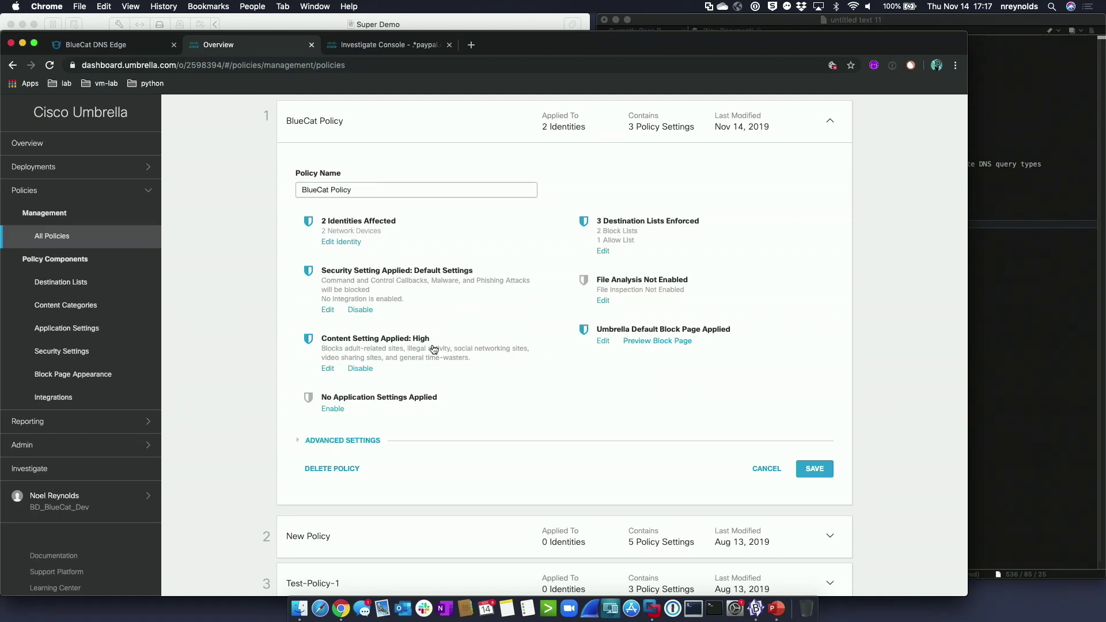
pyautogui.click(326, 369)
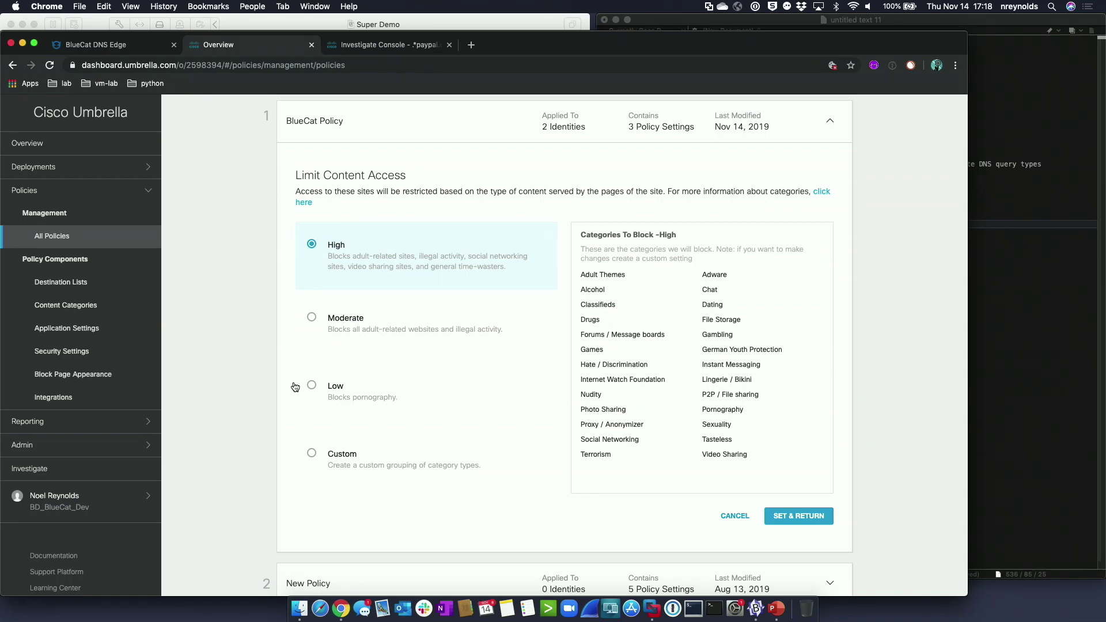
pyautogui.click(736, 516)
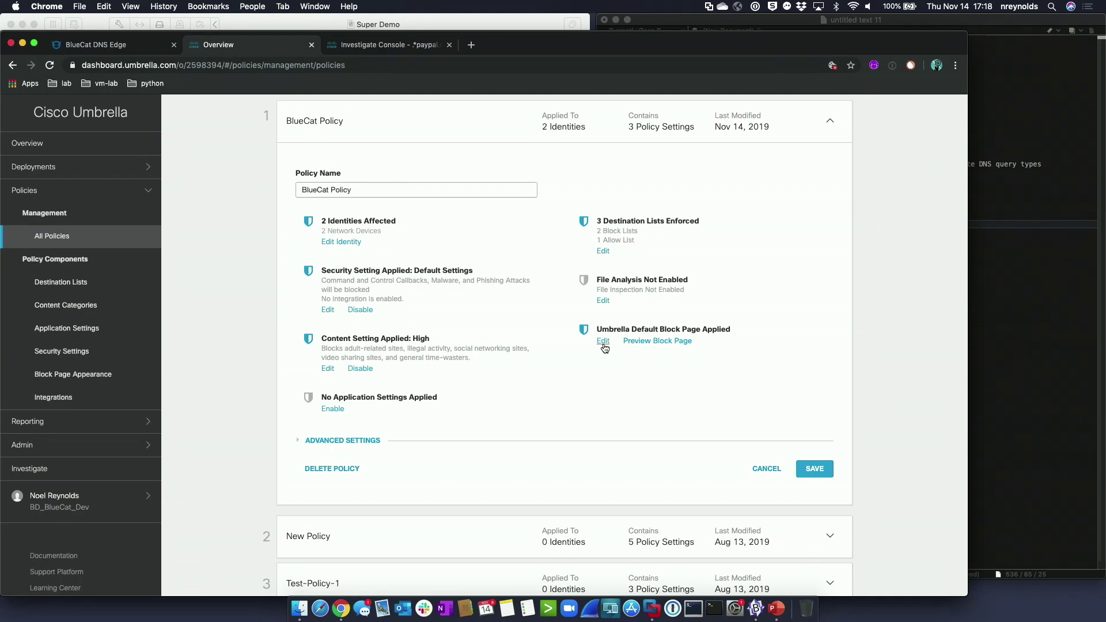
# Review BlueCat Policy's advanced settings down to the logging options, and close the policy without saving
pyautogui.click(349, 441)
pyautogui.scroll(-3, 351, 442)
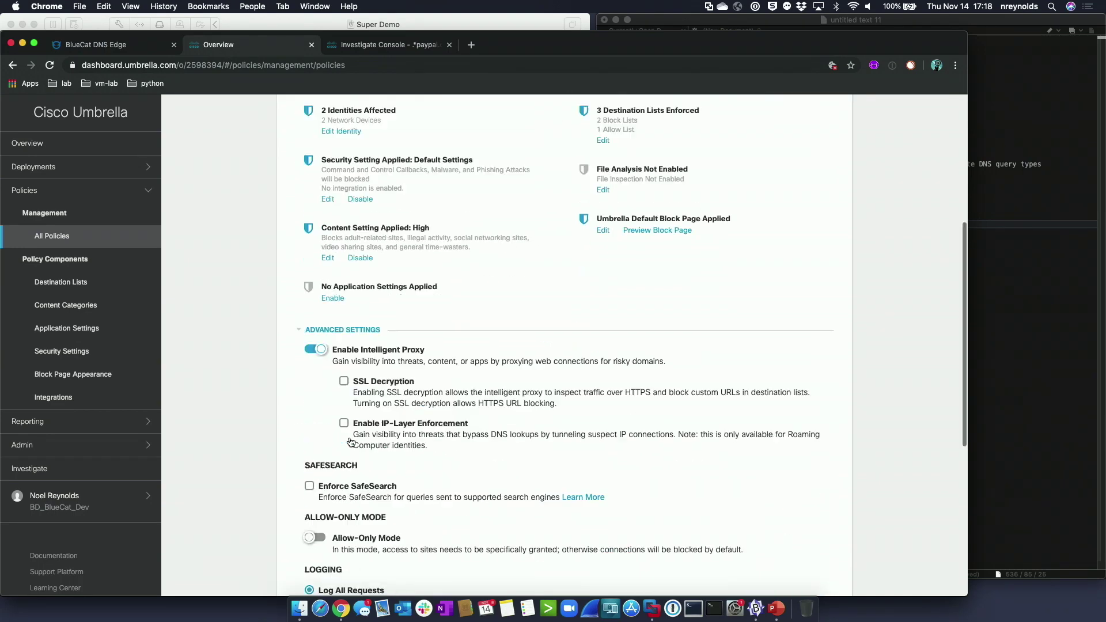
pyautogui.scroll(-4, 351, 442)
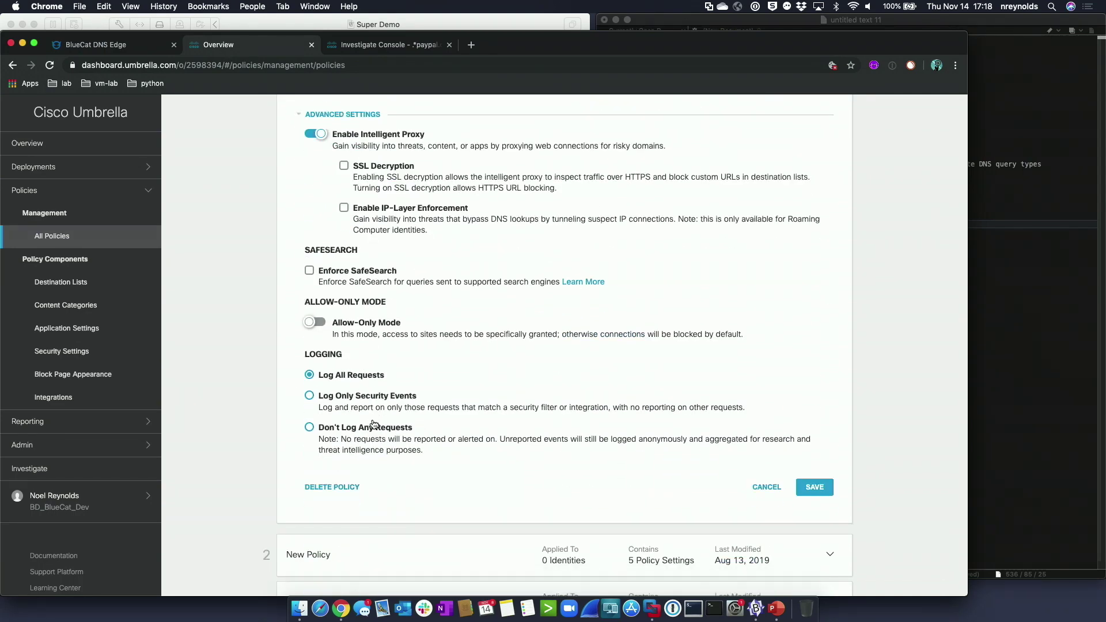
pyautogui.scroll(-1, 375, 420)
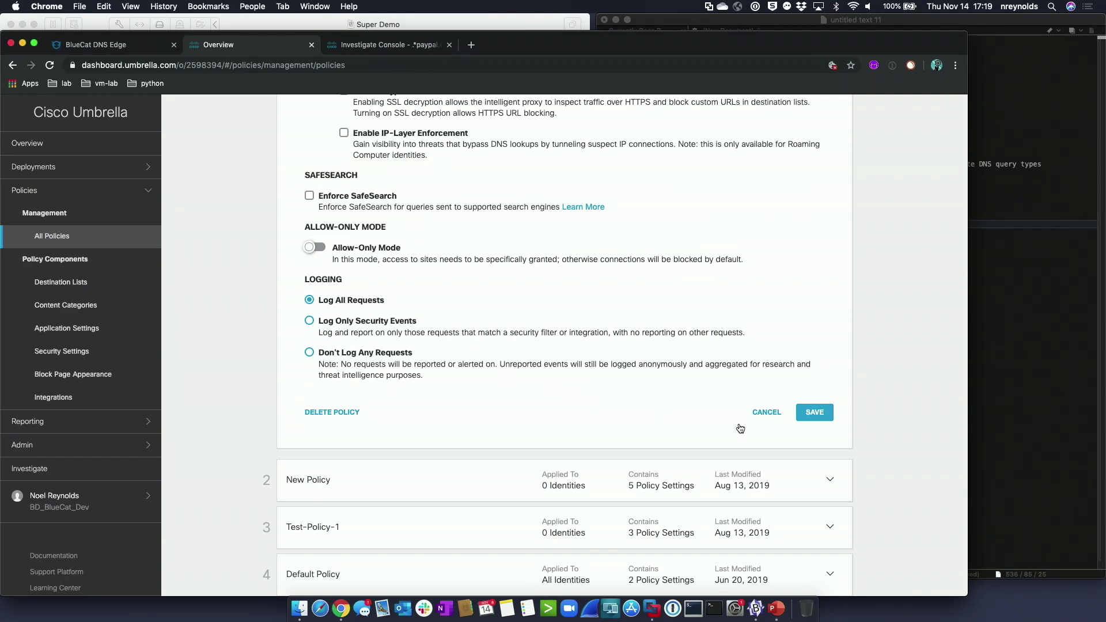
pyautogui.click(766, 412)
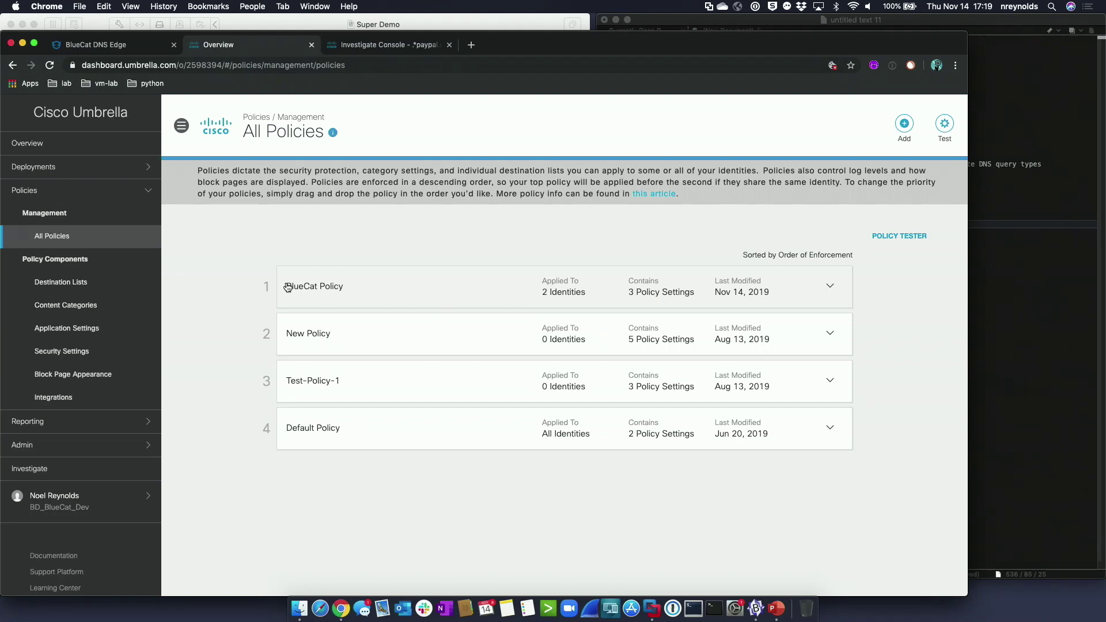
# Show the Top Categories report of the most visited categories
pyautogui.click(88, 422)
pyautogui.scroll(-2, 64, 334)
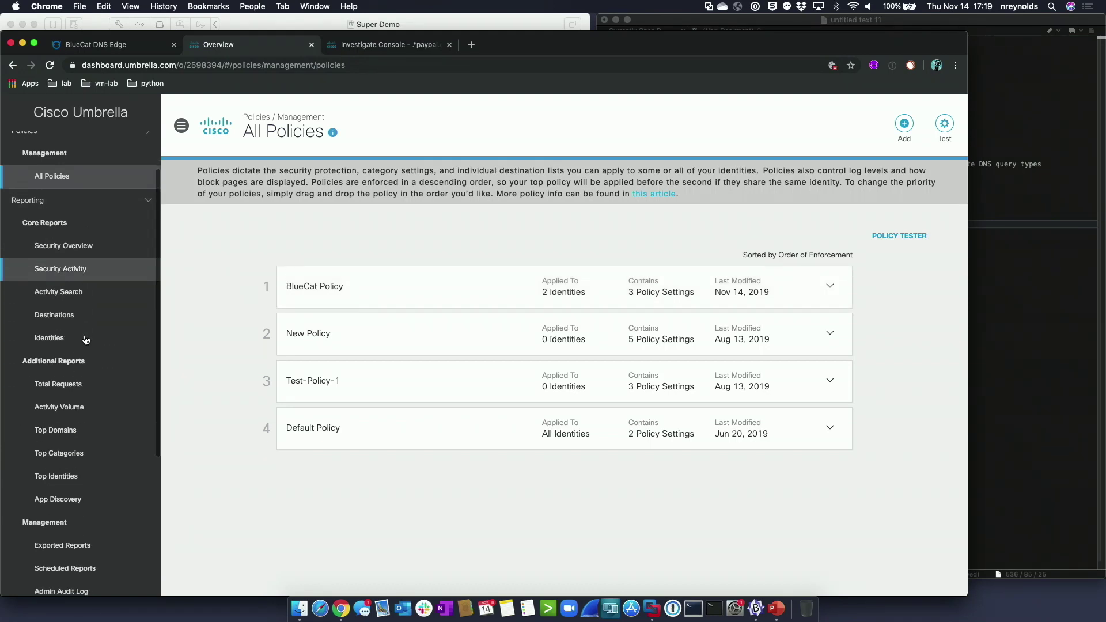
pyautogui.click(79, 454)
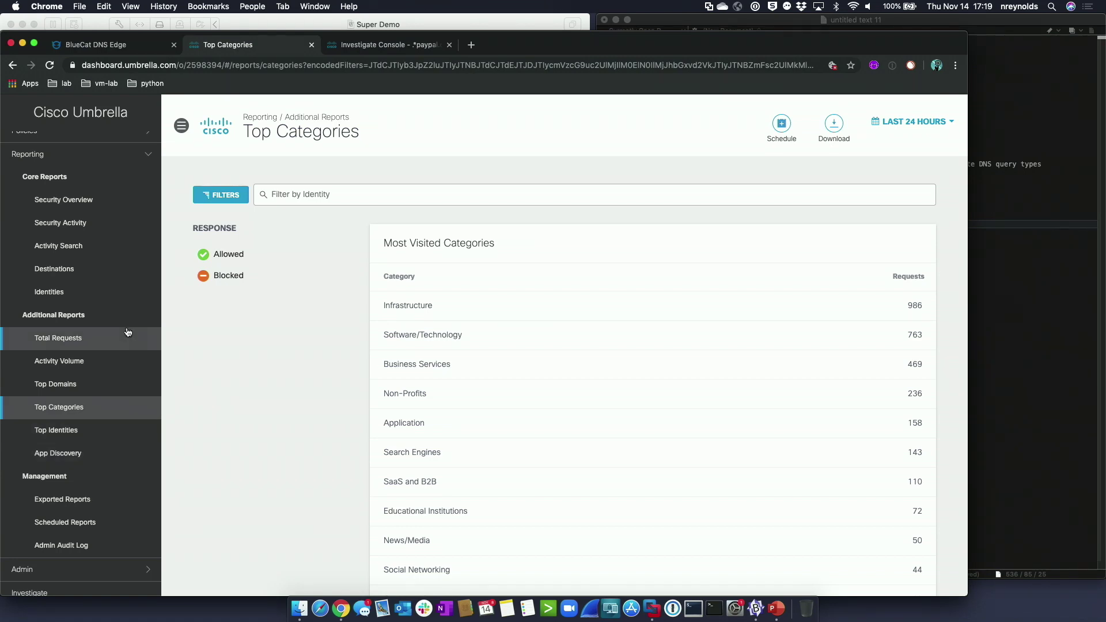
# Open the Security Overview report and view the most security blocks by destination
pyautogui.click(84, 205)
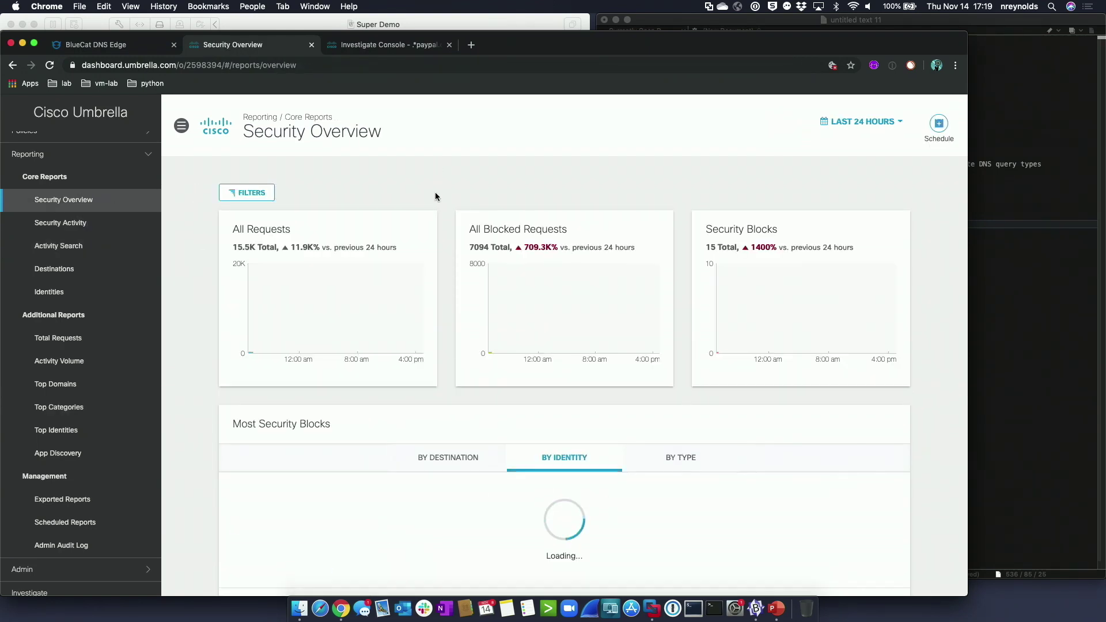
pyautogui.scroll(-1, 434, 196)
pyautogui.scroll(-3, 435, 196)
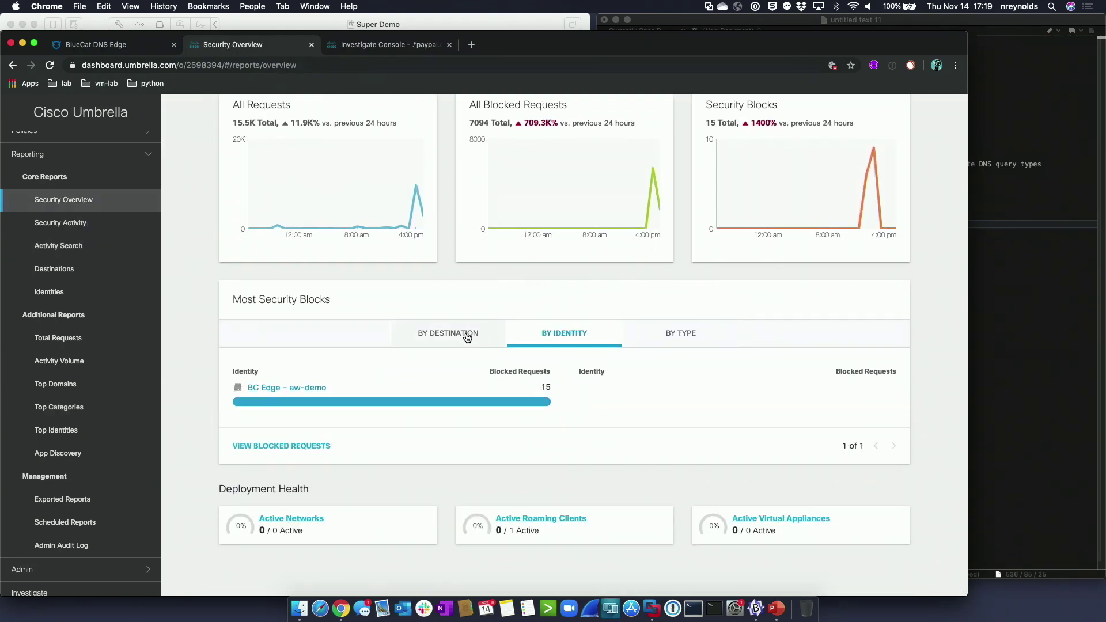
pyautogui.click(467, 338)
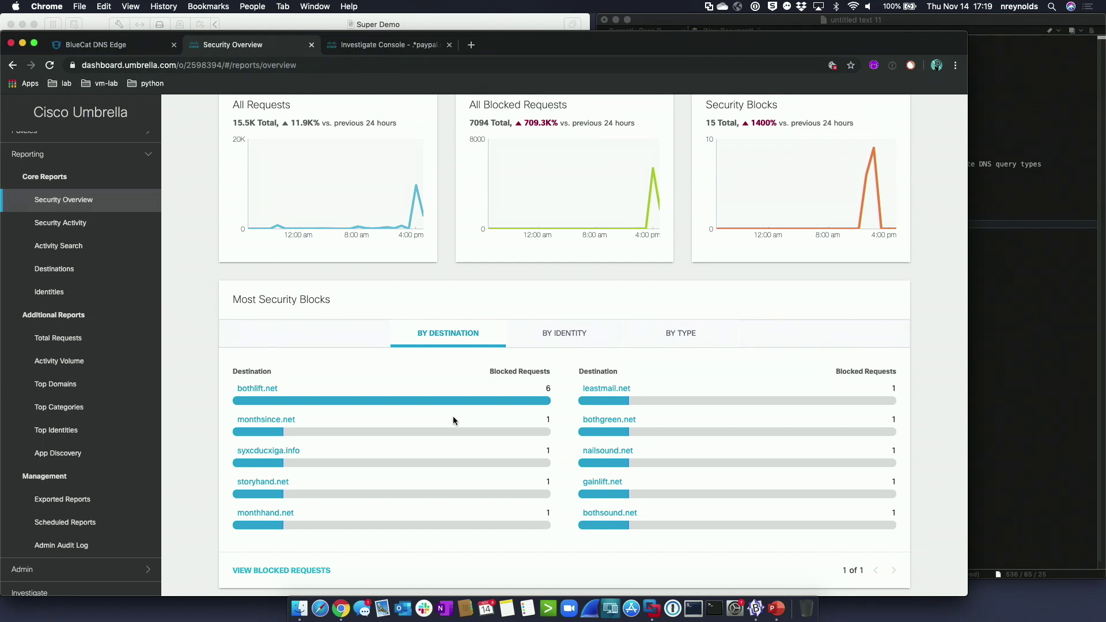
pyautogui.scroll(3, 453, 416)
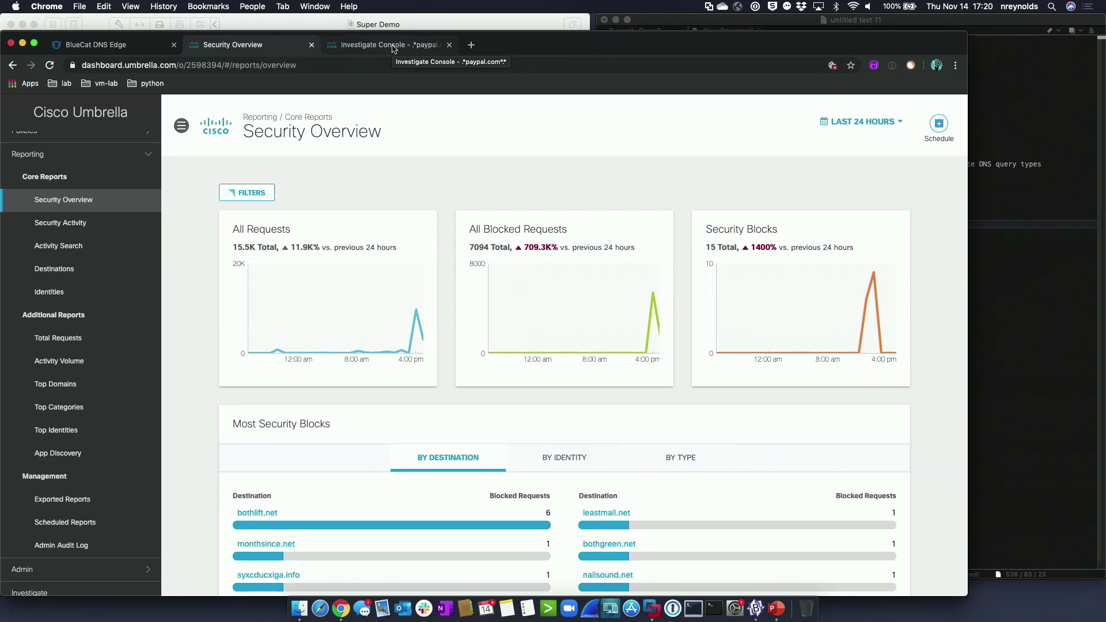
# Switch to the Investigate console and examine the domains, security categories and first-seen dates matching the .*paypal.com*.* pattern
pyautogui.click(394, 49)
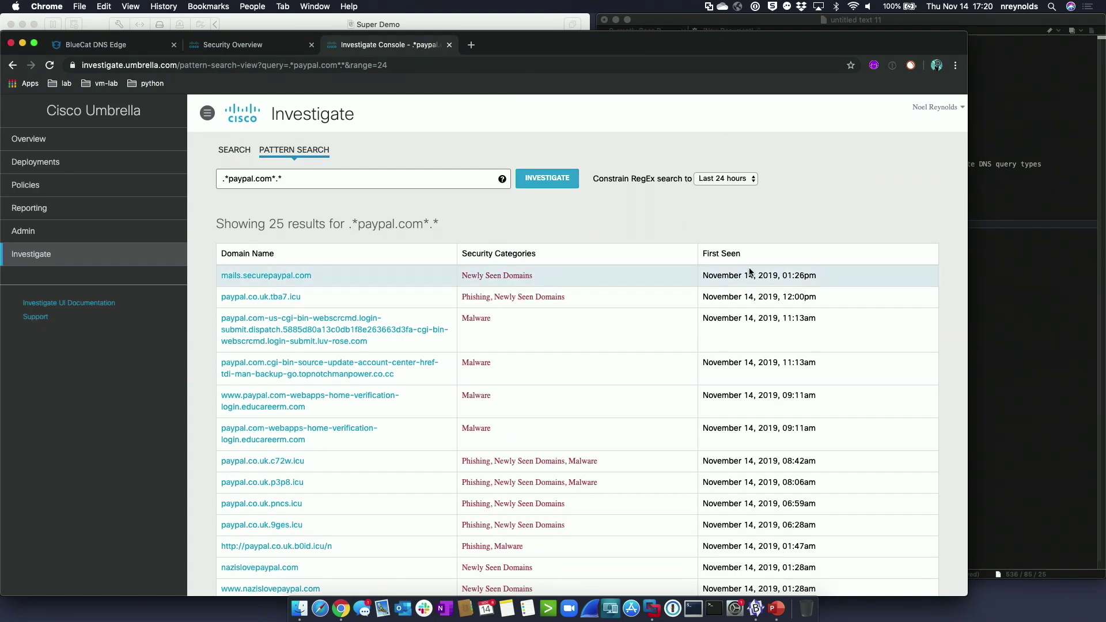
pyautogui.scroll(-4, 749, 271)
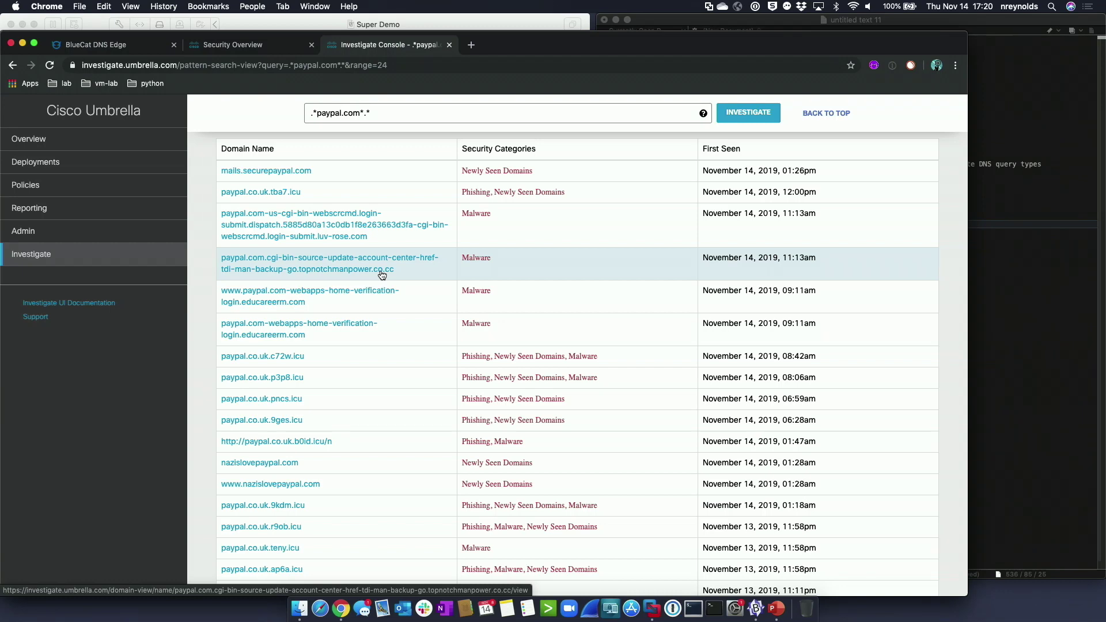
pyautogui.press('super+equal')
pyautogui.press('super+equal')
pyautogui.press('super+equal')
pyautogui.press('super+equal')
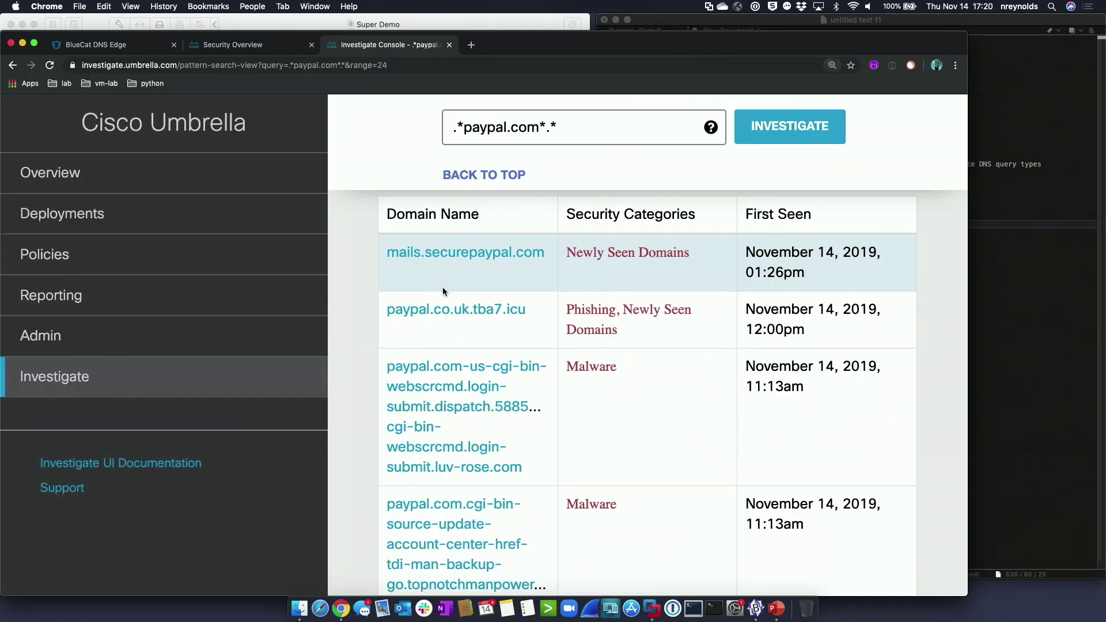
pyautogui.scroll(-1, 477, 366)
pyautogui.press('super+minus')
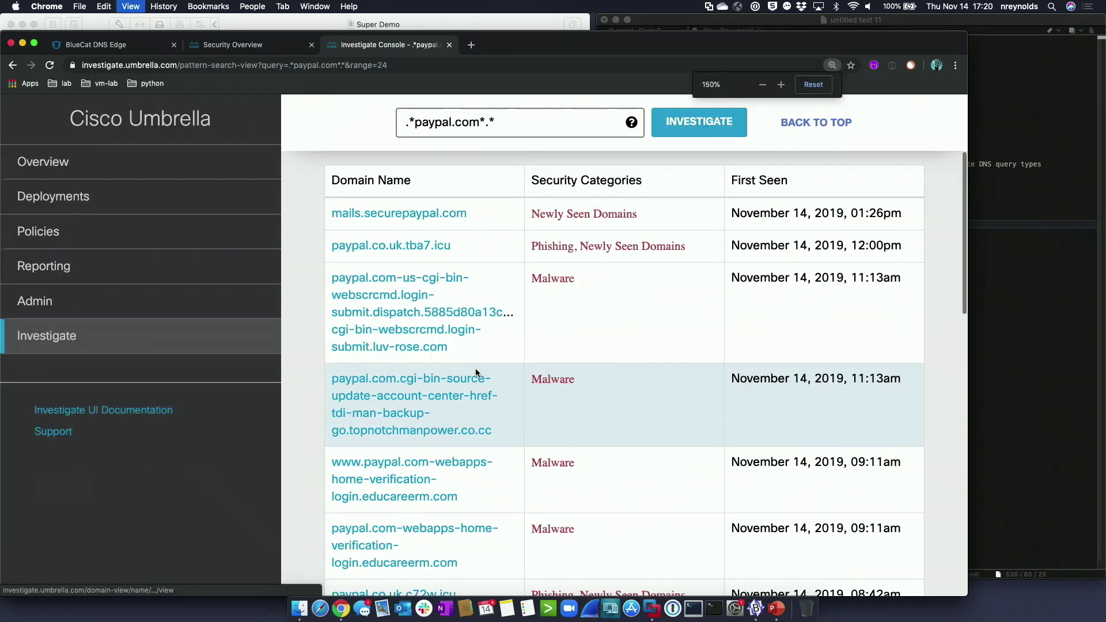
pyautogui.press('super+minus')
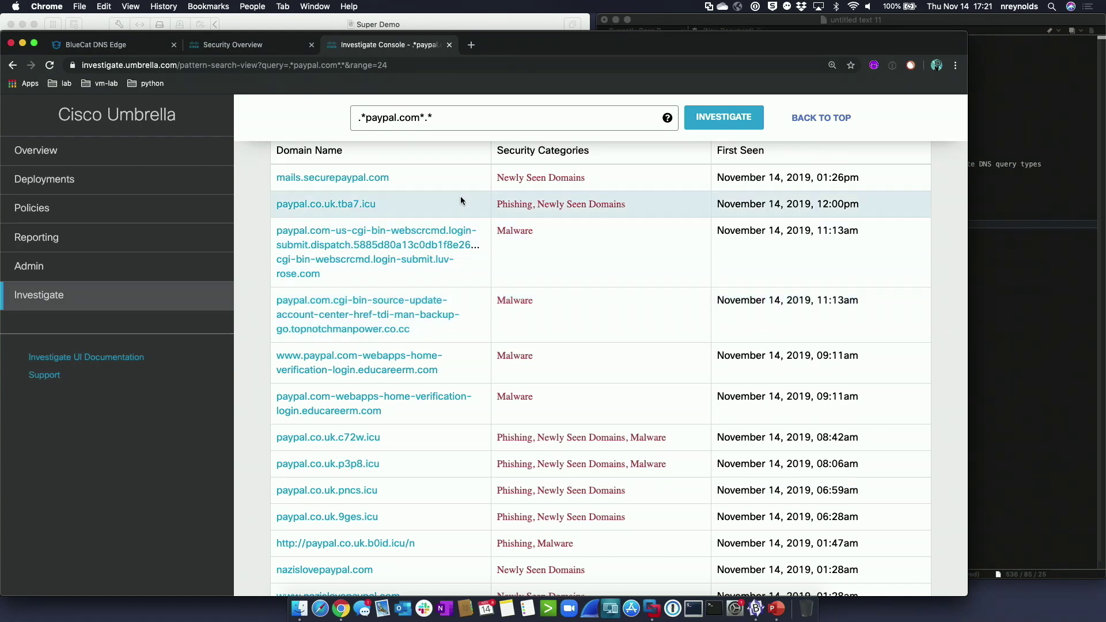
# Run a regular Investigate search for google.com instead of the pattern search
pyautogui.scroll(5, 403, 139)
pyautogui.click(293, 164)
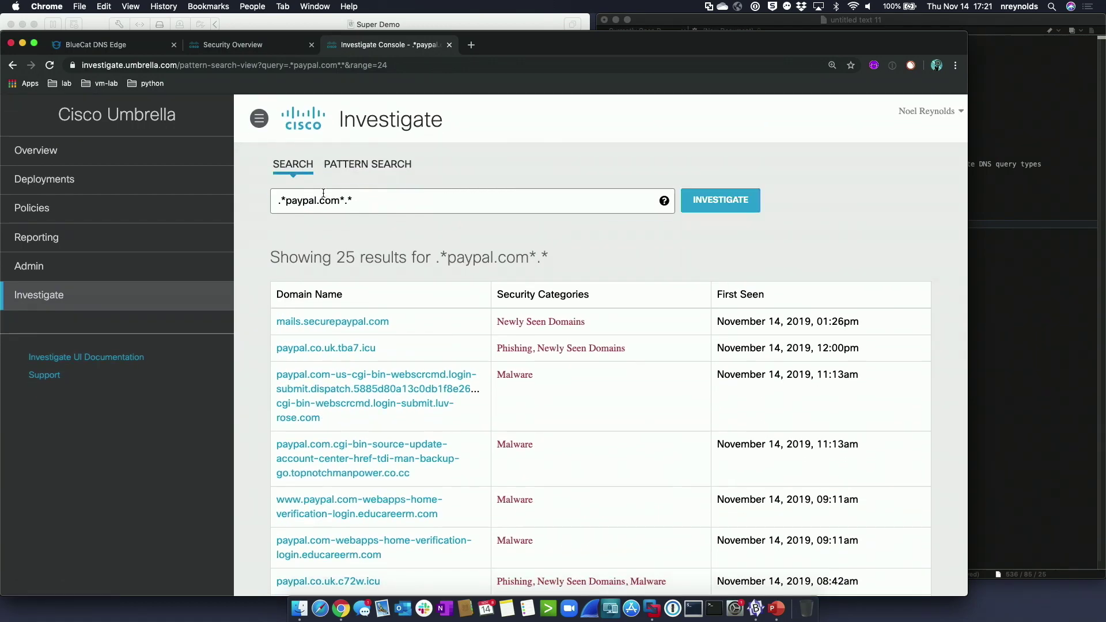
pyautogui.tripleClick(324, 195)
pyautogui.press('super+ctrl+d')
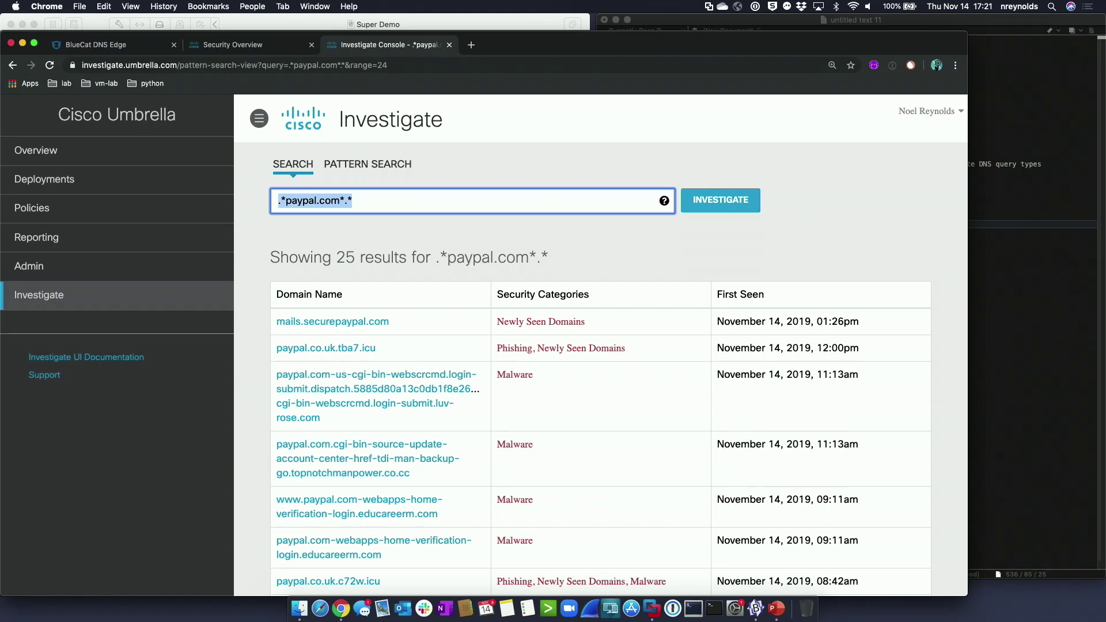
pyautogui.write('google.com')
pyautogui.click(704, 202)
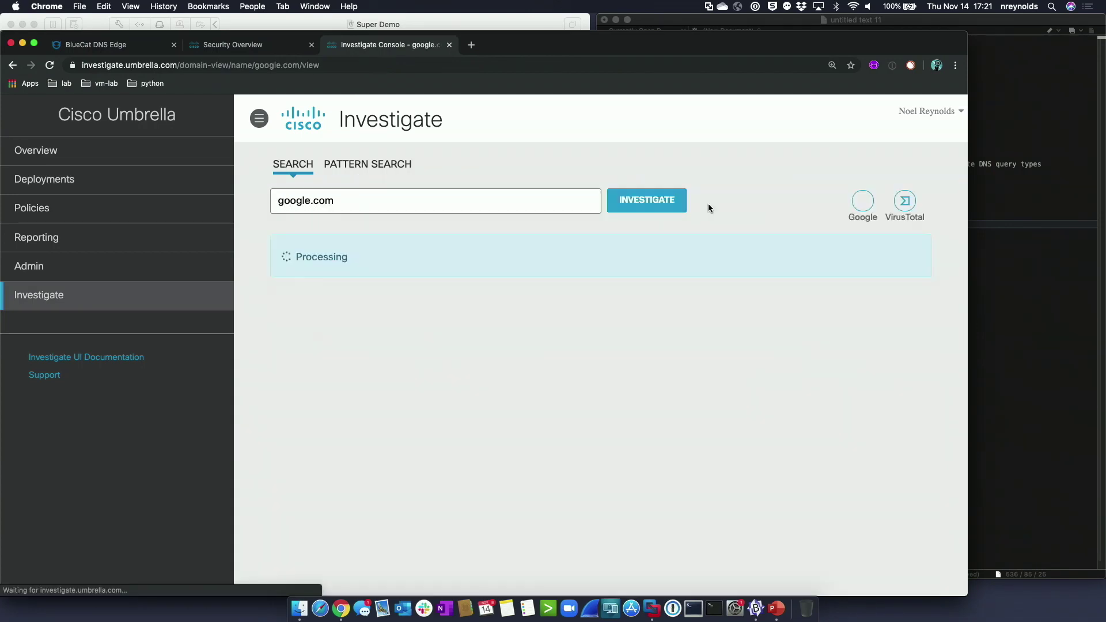
# Examine the google.com details and read the DNS query count at the November 14 peak of the timeline
pyautogui.scroll(-1, 735, 215)
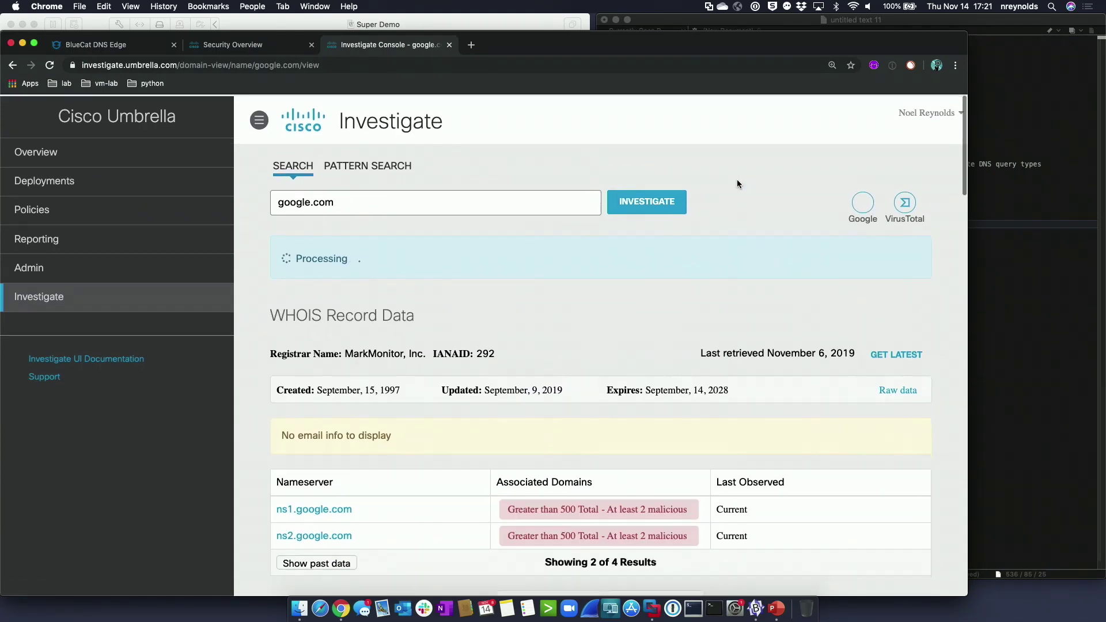
pyautogui.scroll(-1, 728, 207)
pyautogui.scroll(1, 718, 154)
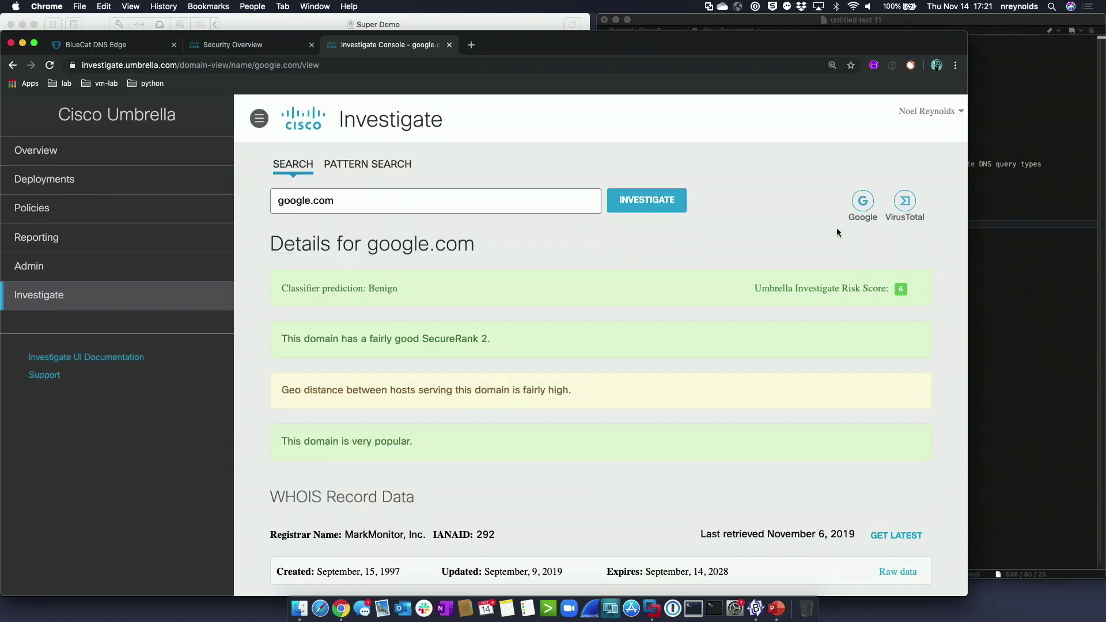
pyautogui.scroll(-3, 822, 228)
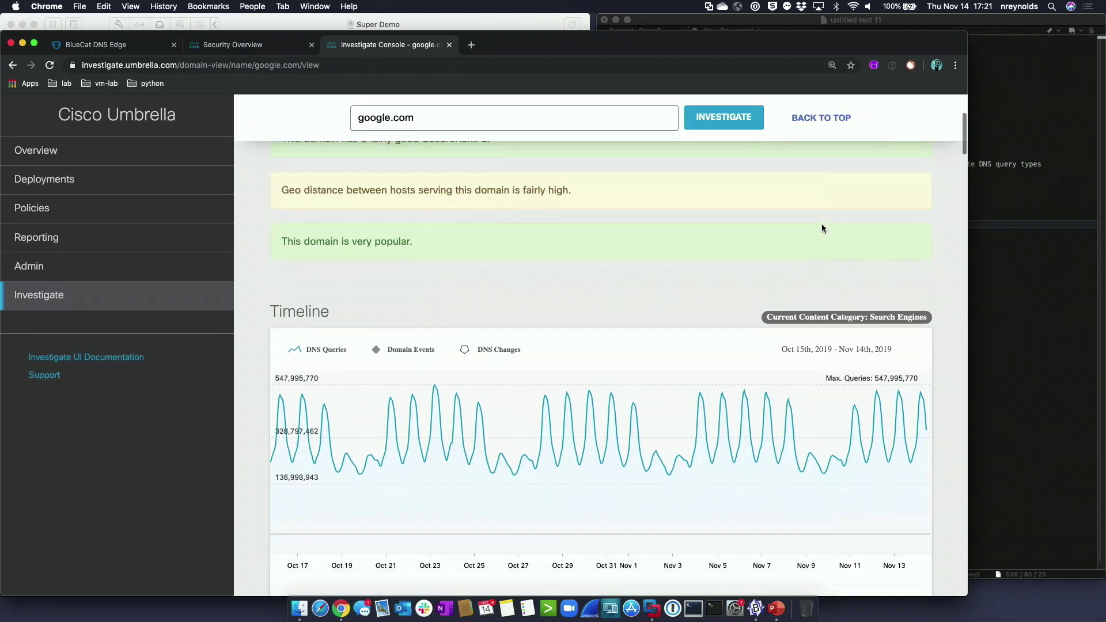
pyautogui.moveTo(922, 395)
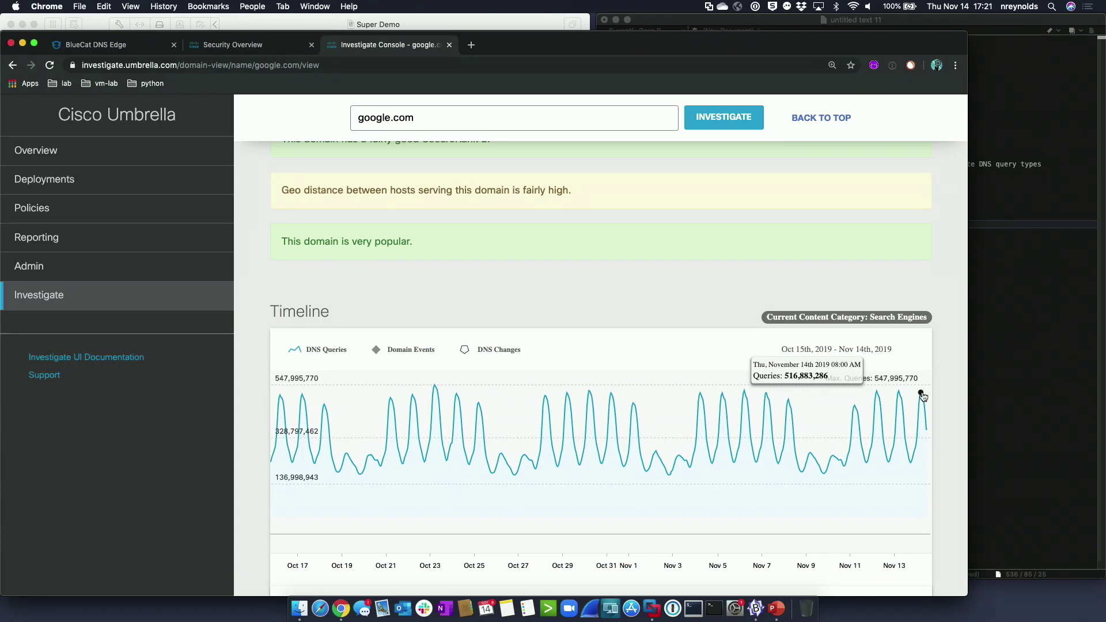
# Examine google.com's DNS resolution addresses, WHOIS record, requester distribution map and associated malware samples, and return to the timeline
pyautogui.scroll(-8, 922, 396)
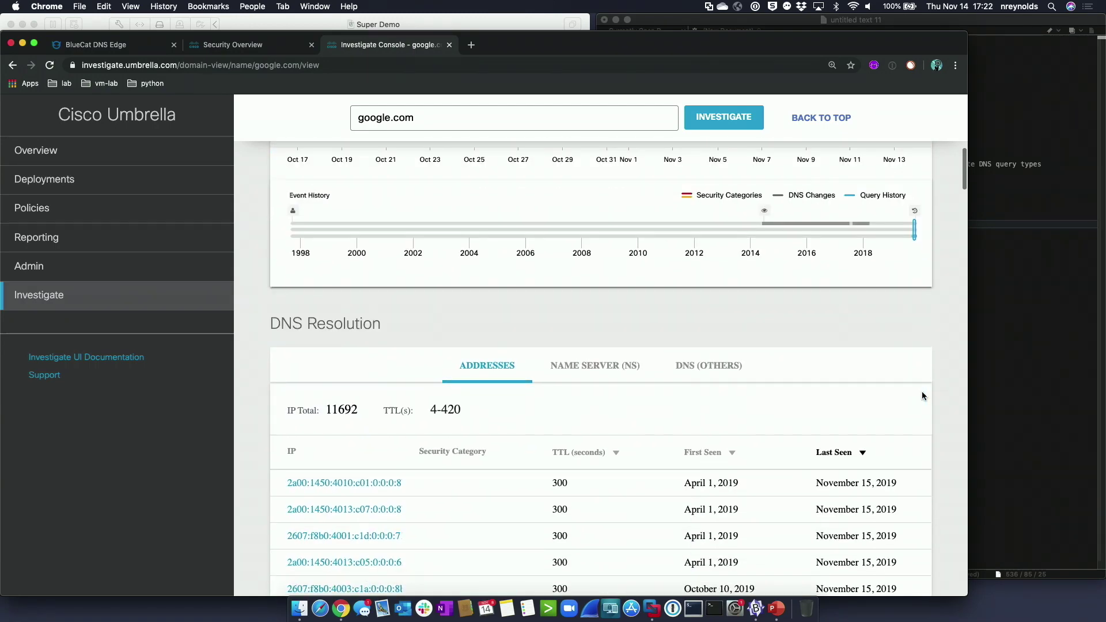
pyautogui.scroll(-1, 922, 396)
pyautogui.scroll(-12, 922, 396)
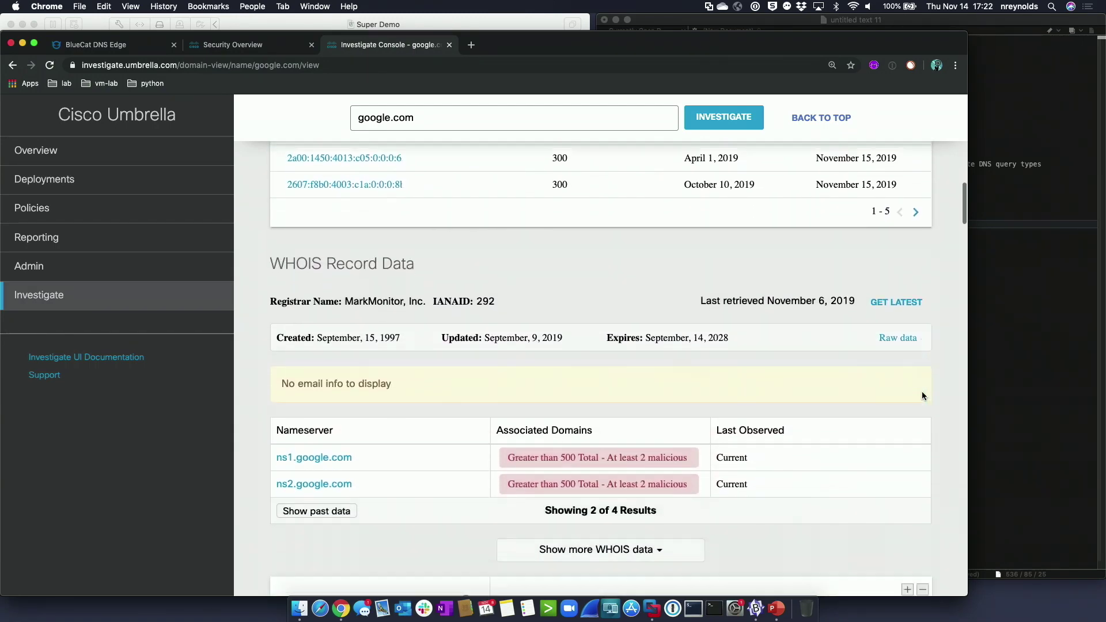
pyautogui.scroll(-8, 922, 396)
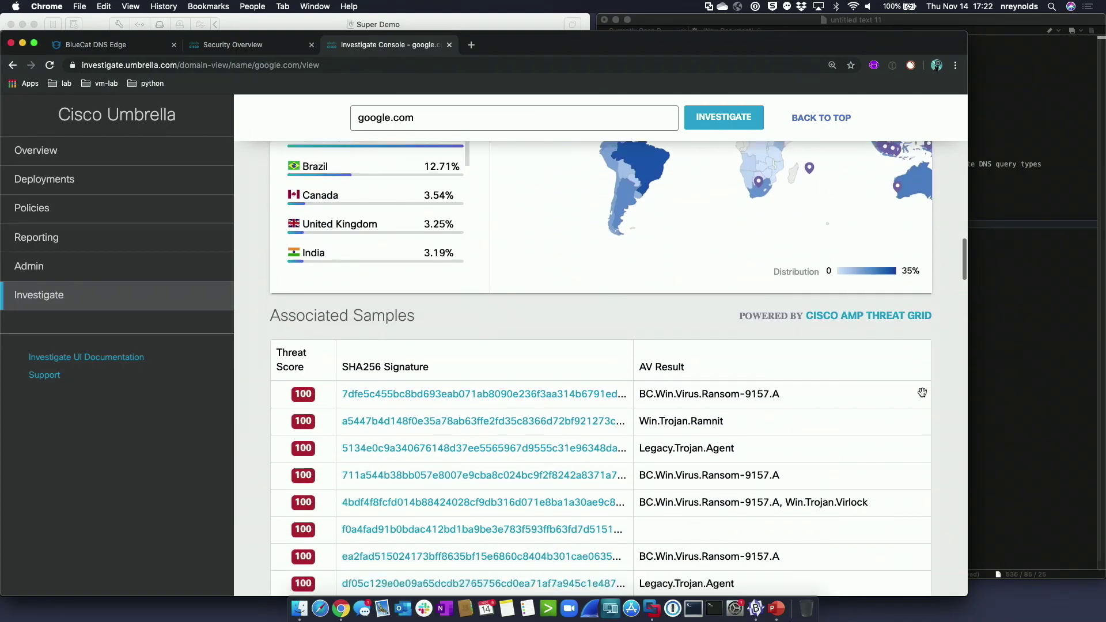
pyautogui.scroll(-15, 922, 396)
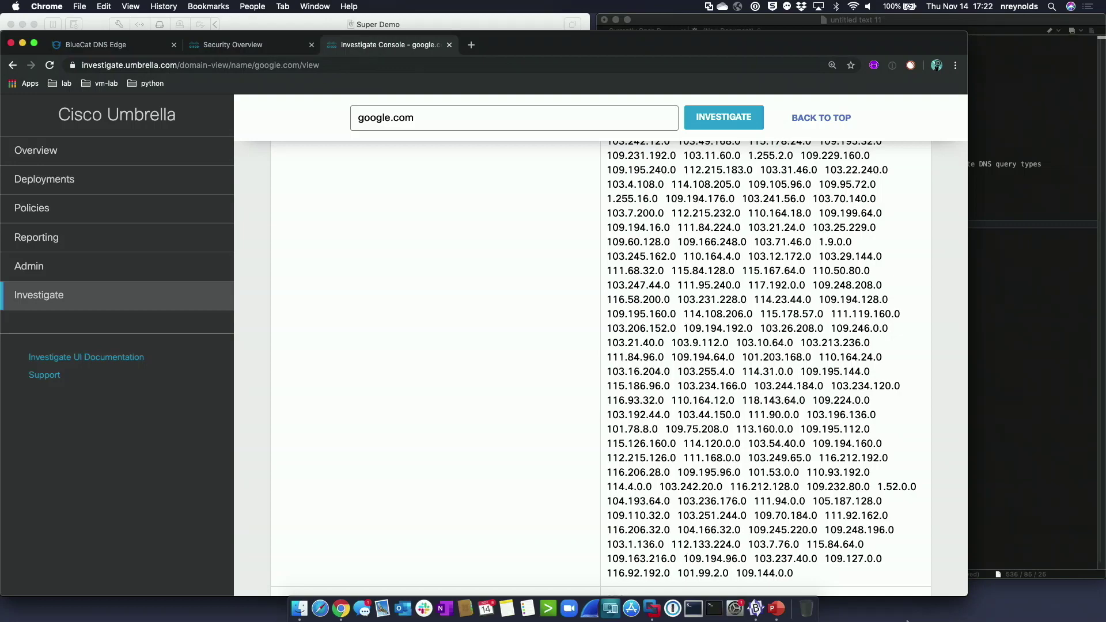
pyautogui.scroll(15, 843, 499)
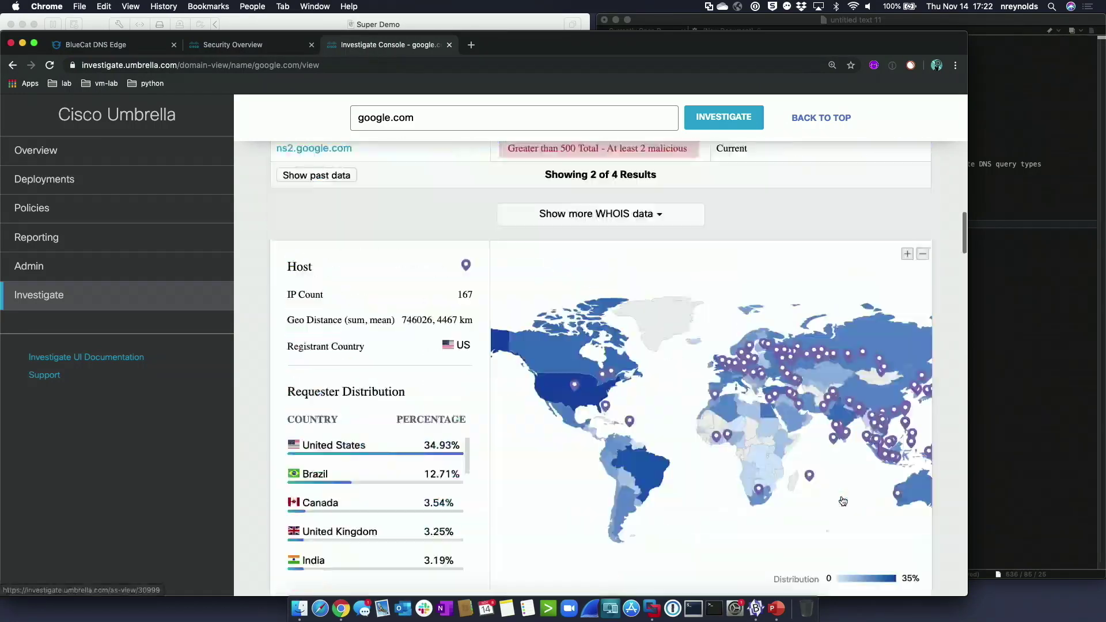
pyautogui.scroll(3, 843, 501)
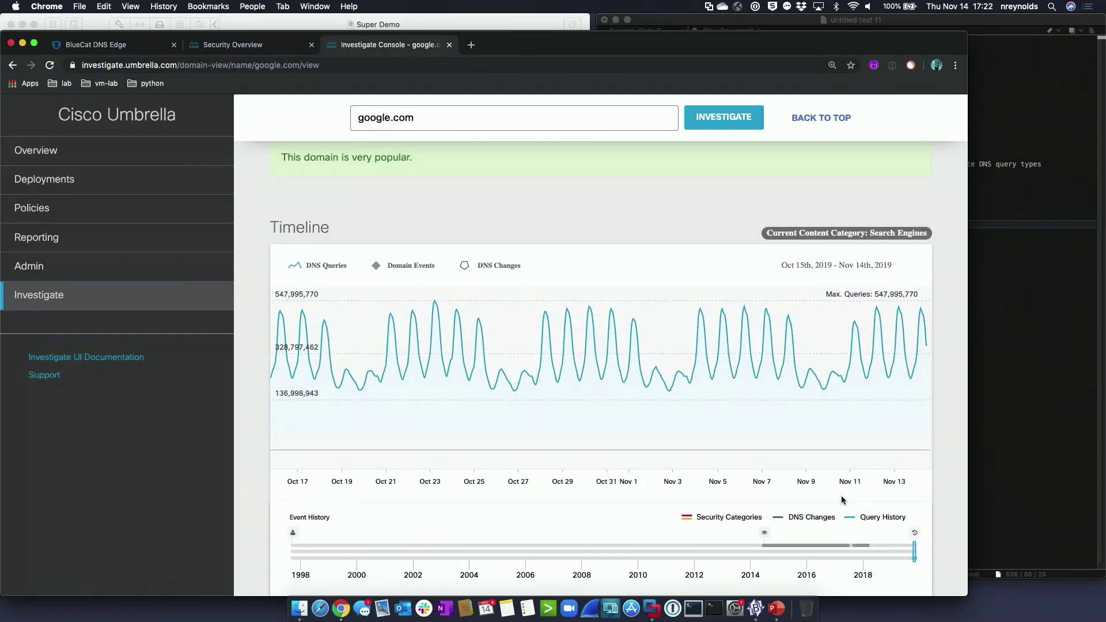